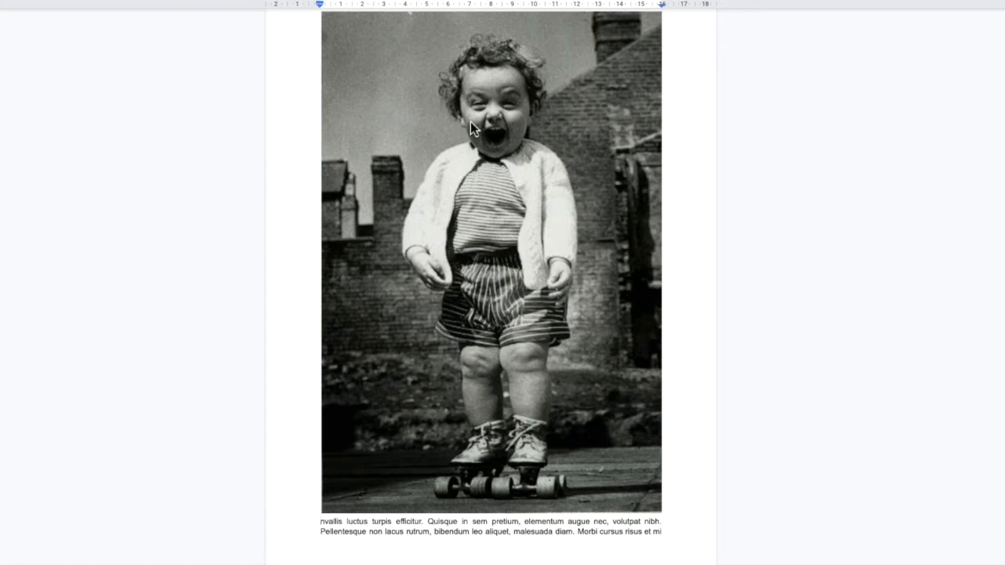
- Try narrowing the roller-skating toddler photo by its side edge alone, and undo the change
click(582, 278)
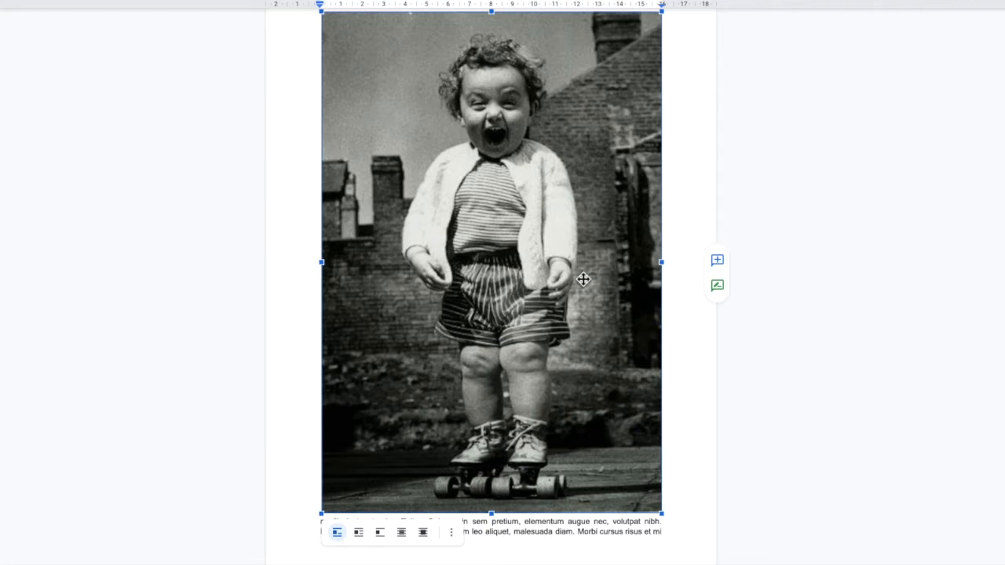
click(662, 265)
drag(662, 264, 476, 269)
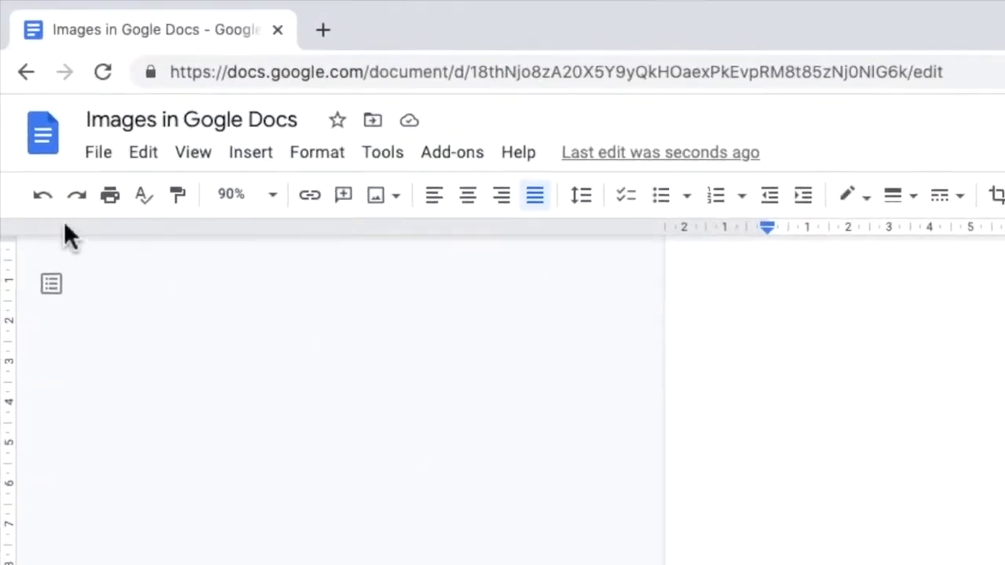
click(44, 196)
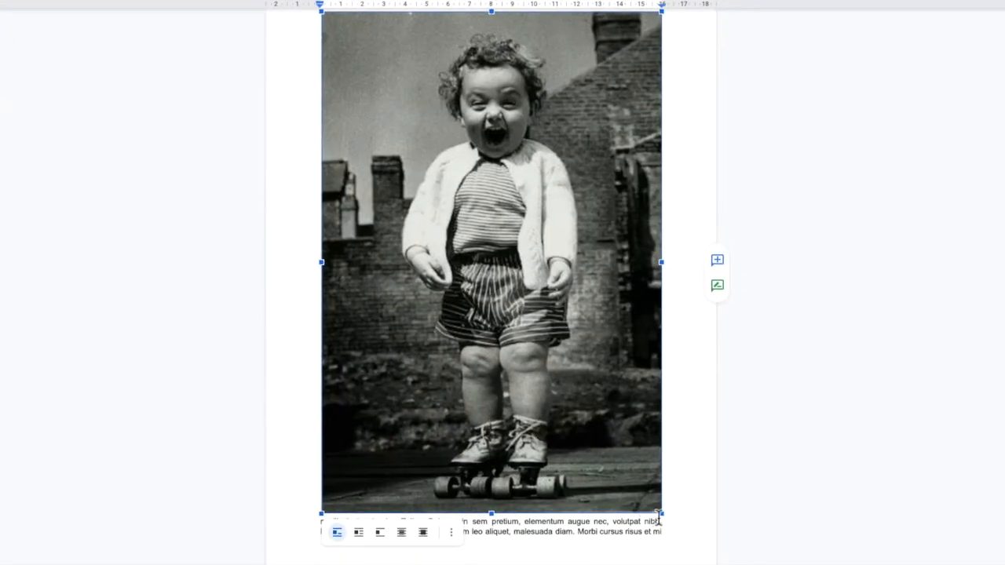
- Shrink the toddler photo proportionally to about 8.17 by 12.05 cm and open its size and rotation settings
drag(665, 519, 439, 278)
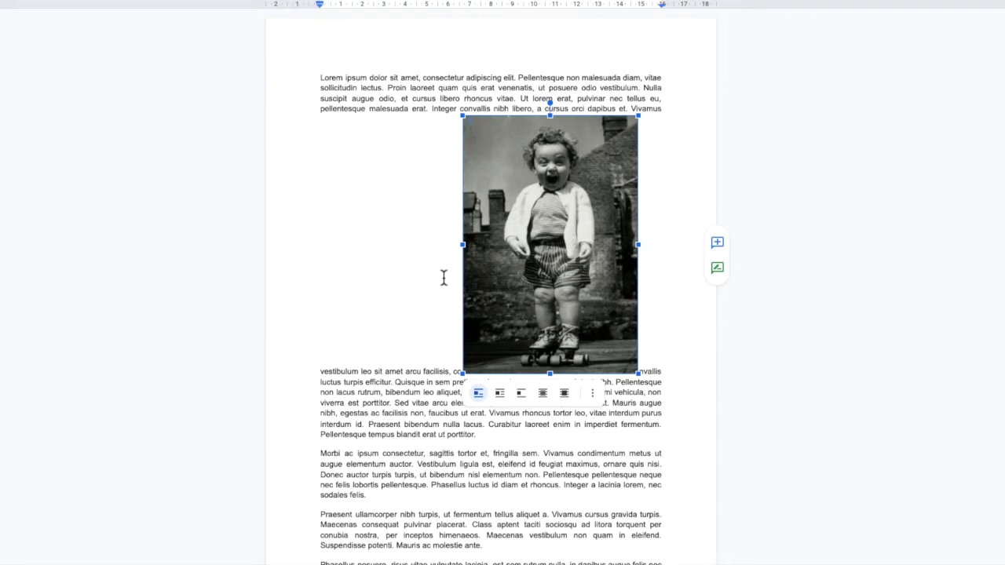
right_click(540, 259)
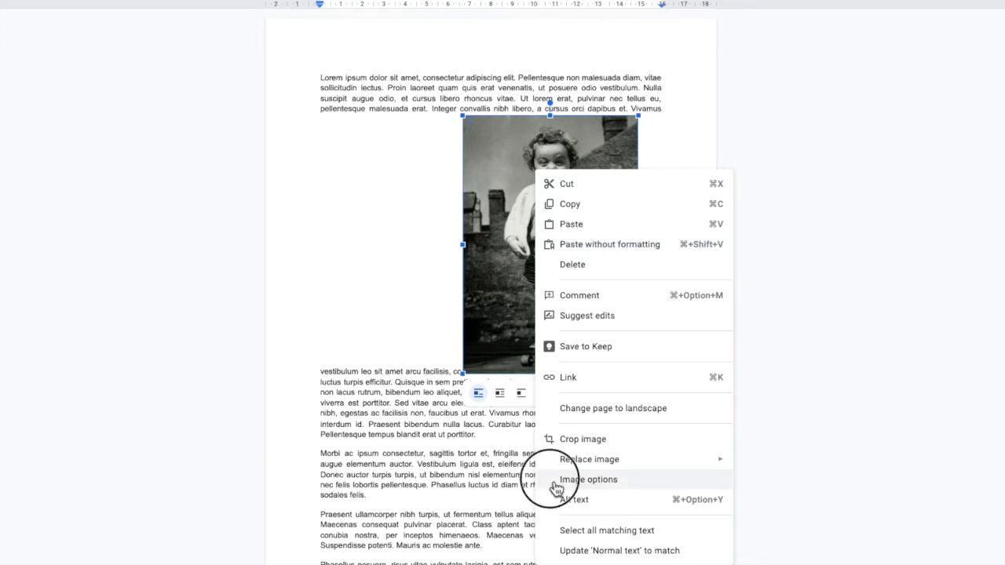
click(431, 564)
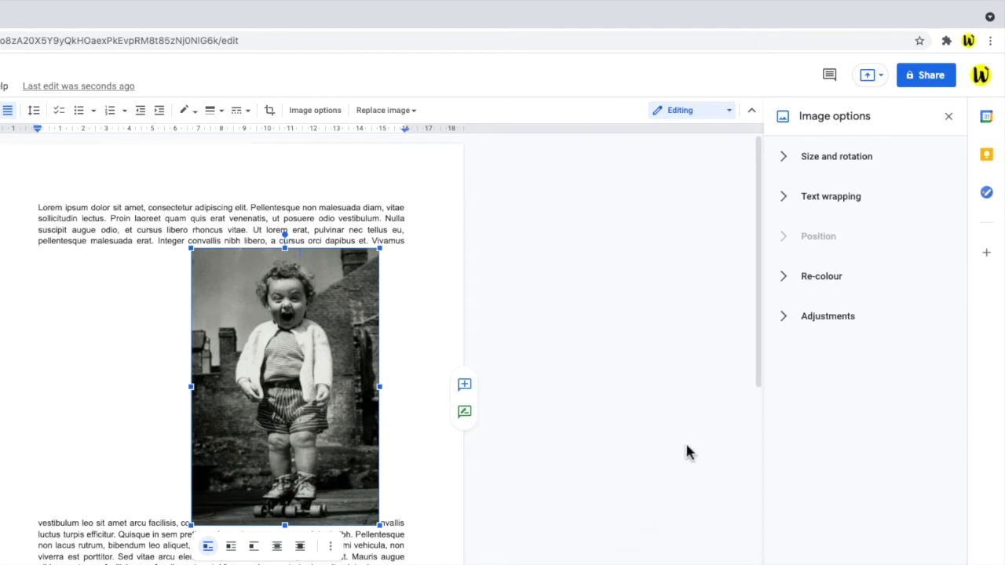
click(794, 158)
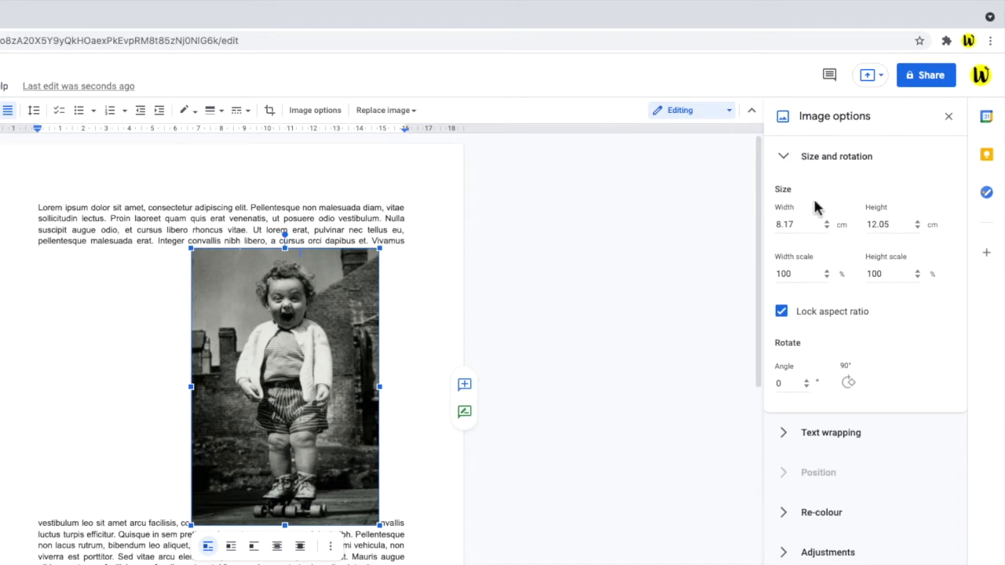
- Reduce the toddler photo's width to 7.67 cm and raise its height to 11.6 cm with the aspect ratio locked
click(826, 226)
click(826, 228)
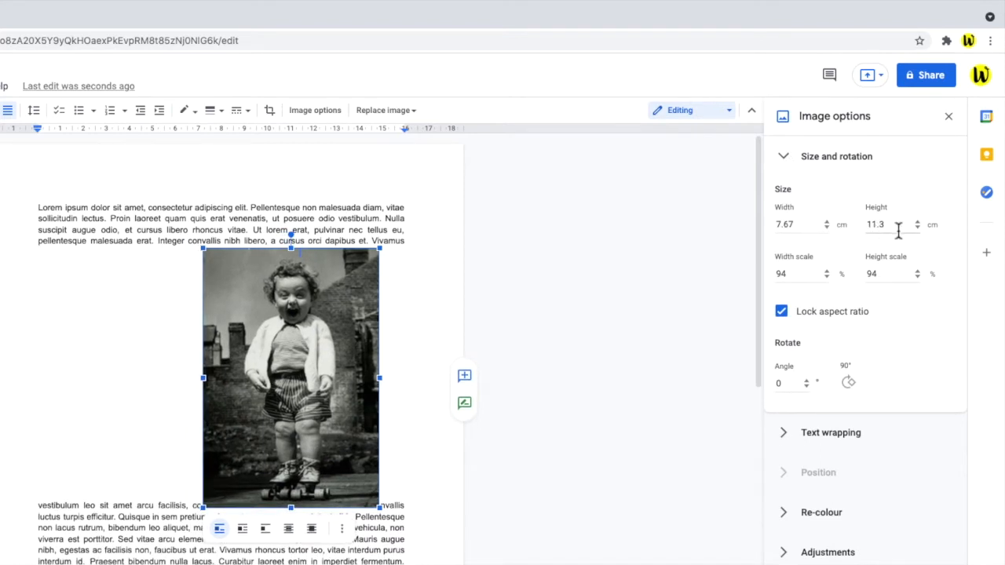
click(918, 222)
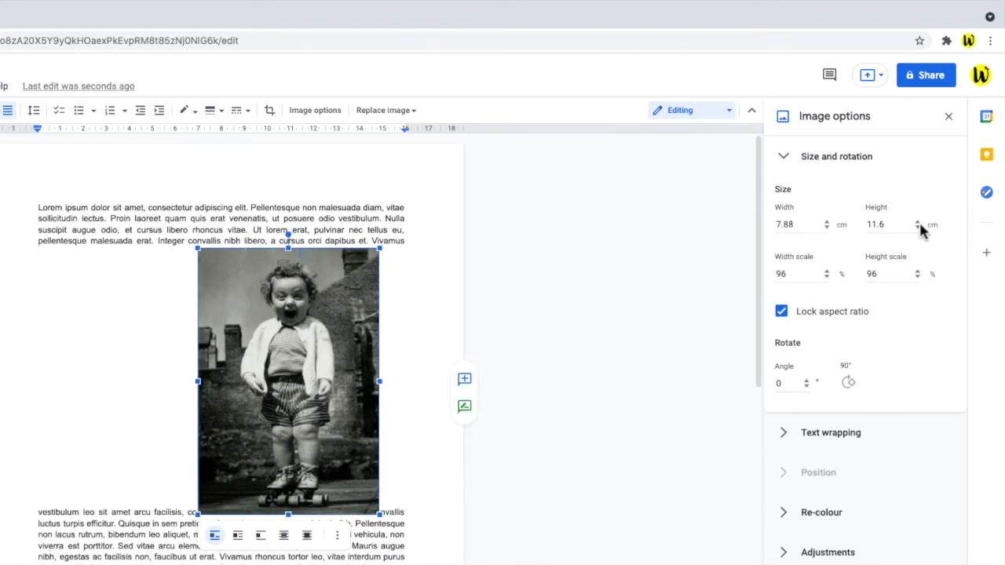
- Scale the toddler photo to 80% with the aspect ratio locked, and set only its width scale to 60% with the ratio unlocked
double_click(785, 273)
text(80)
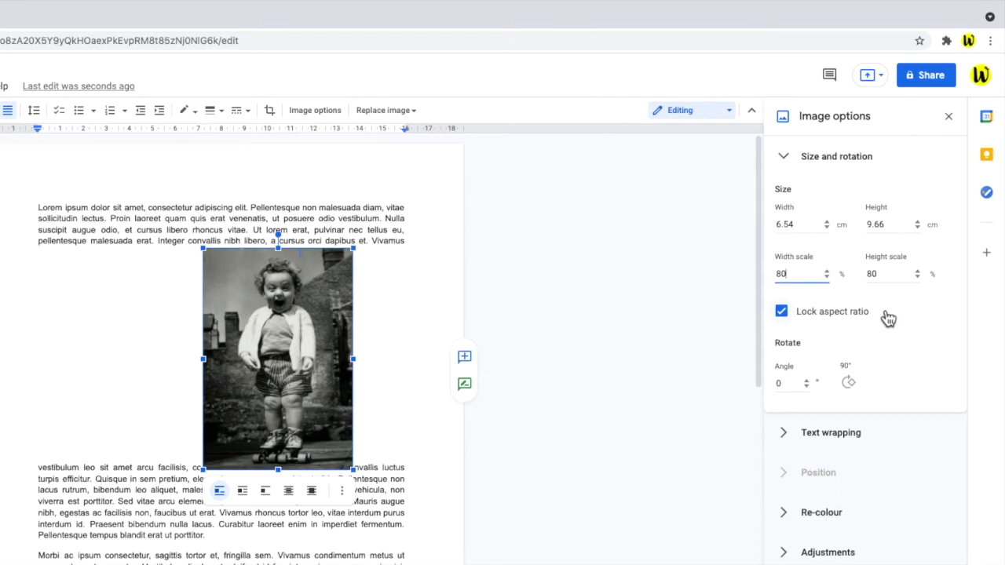
click(786, 312)
double_click(789, 278)
text(60)
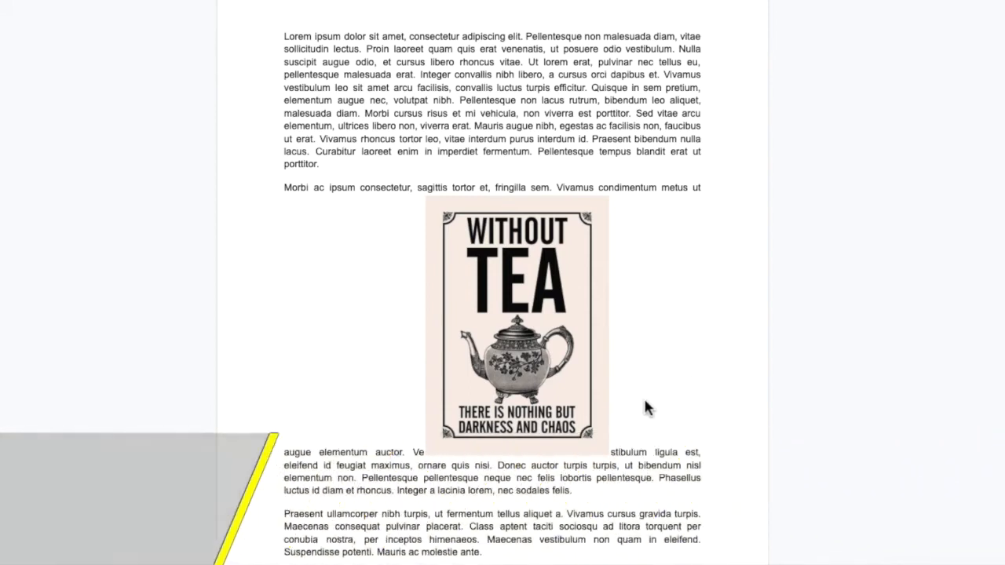
- Set the "Without Tea" poster to Break text and view its margin and position choices
click(624, 454)
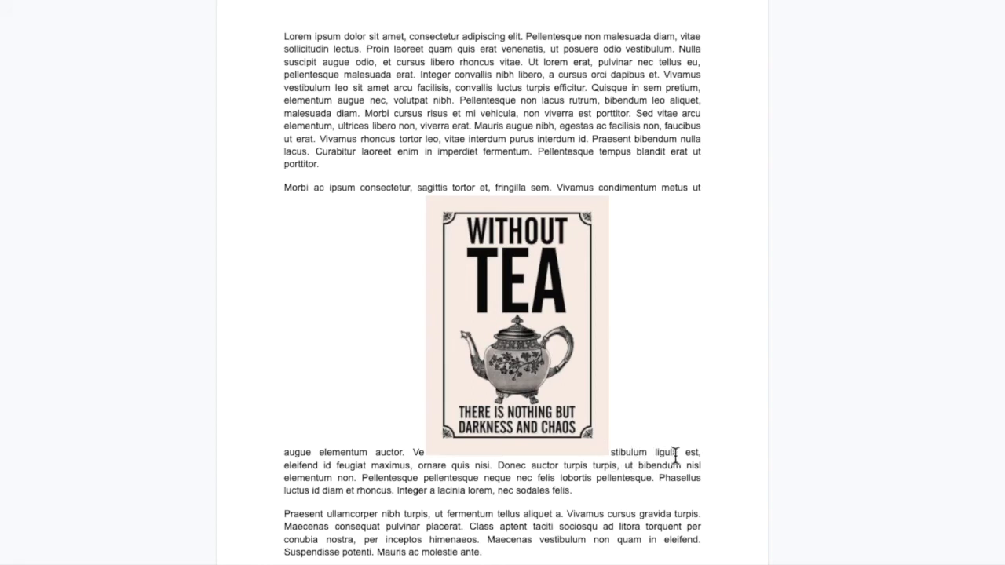
click(522, 367)
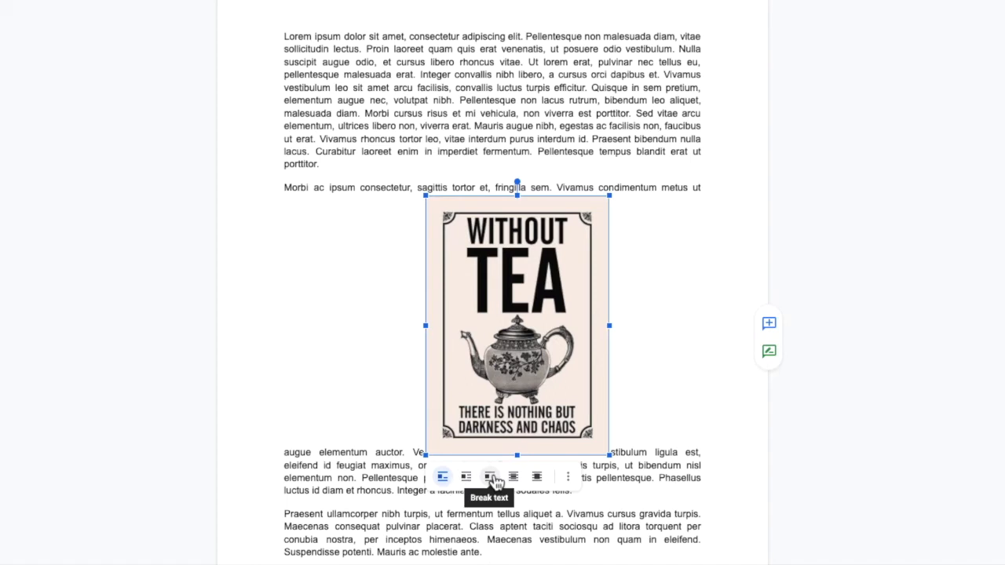
click(491, 478)
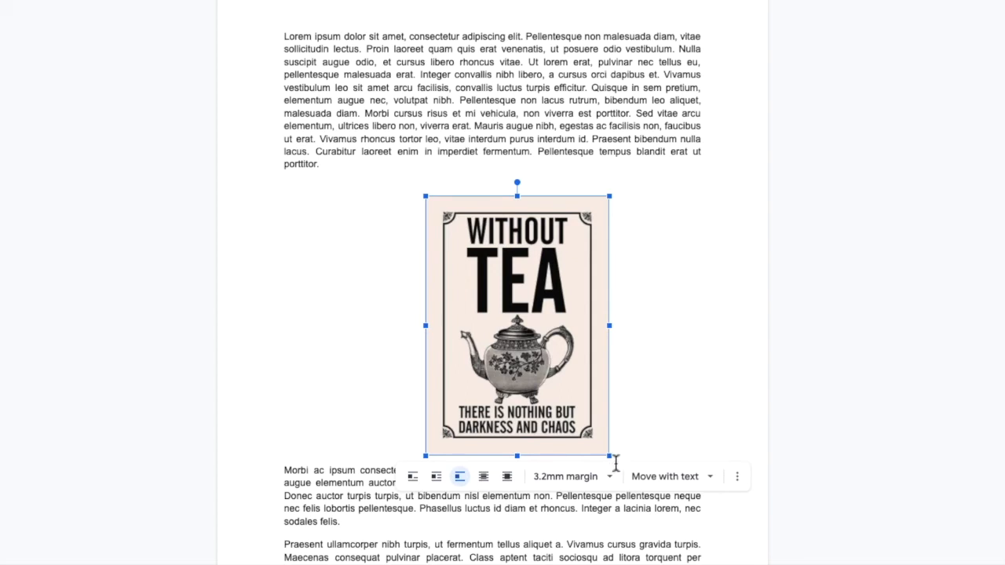
click(612, 479)
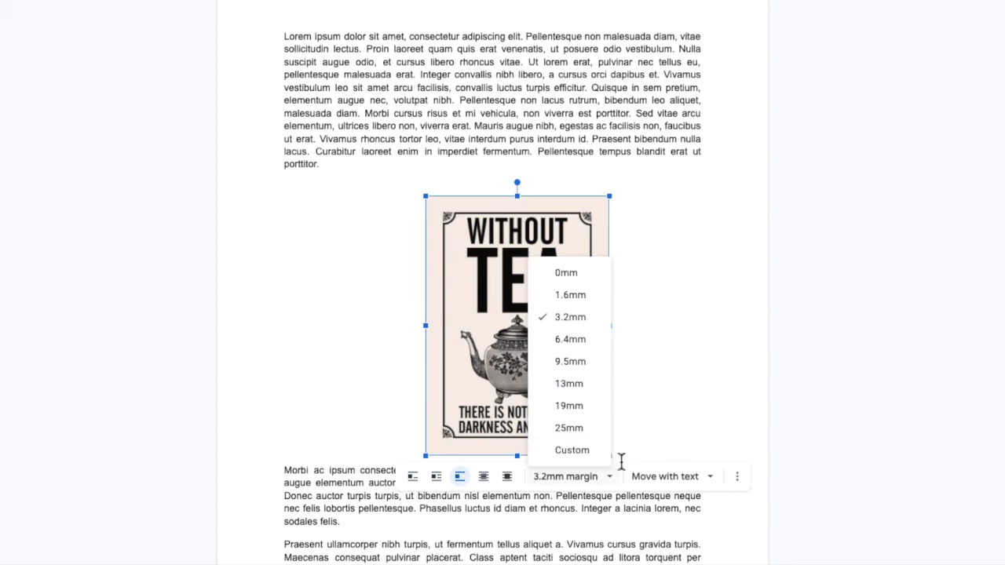
click(719, 481)
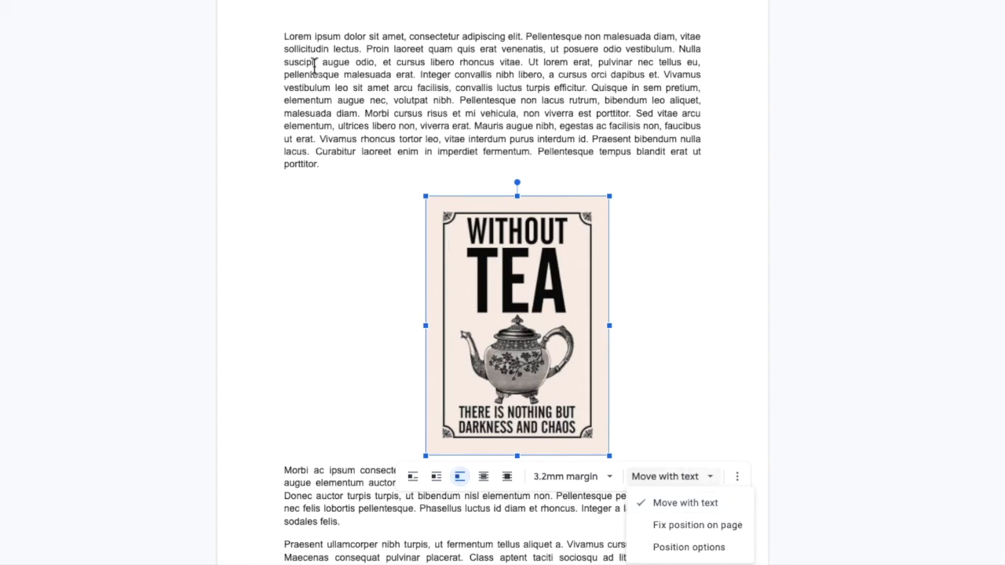
- Insert two paragraph breaks before "pellentesque malesuada erat" above the tea poster to test moving with text
click(288, 77)
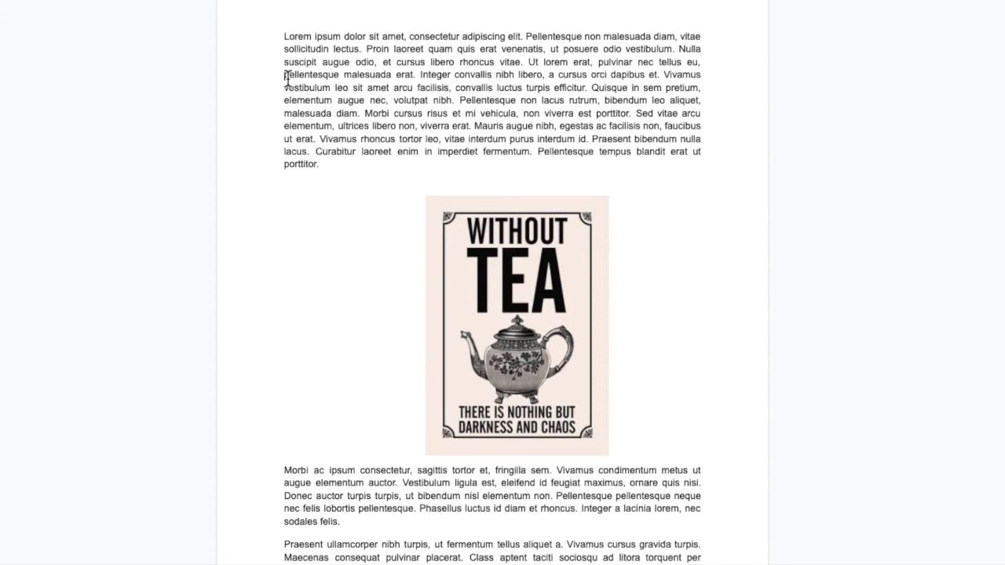
key(Return)
key(Return)
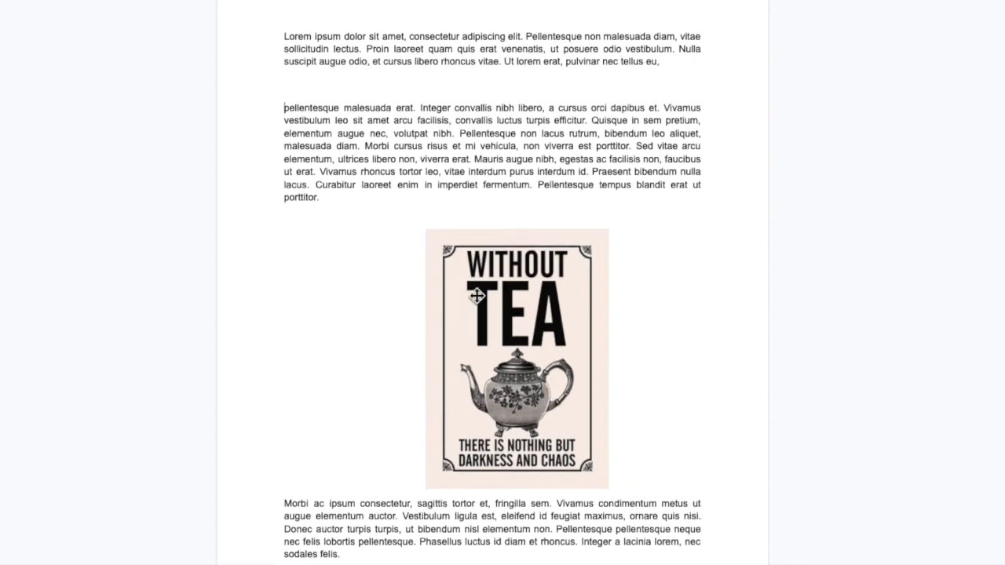
- Set the tea poster to Fix position on page
click(500, 350)
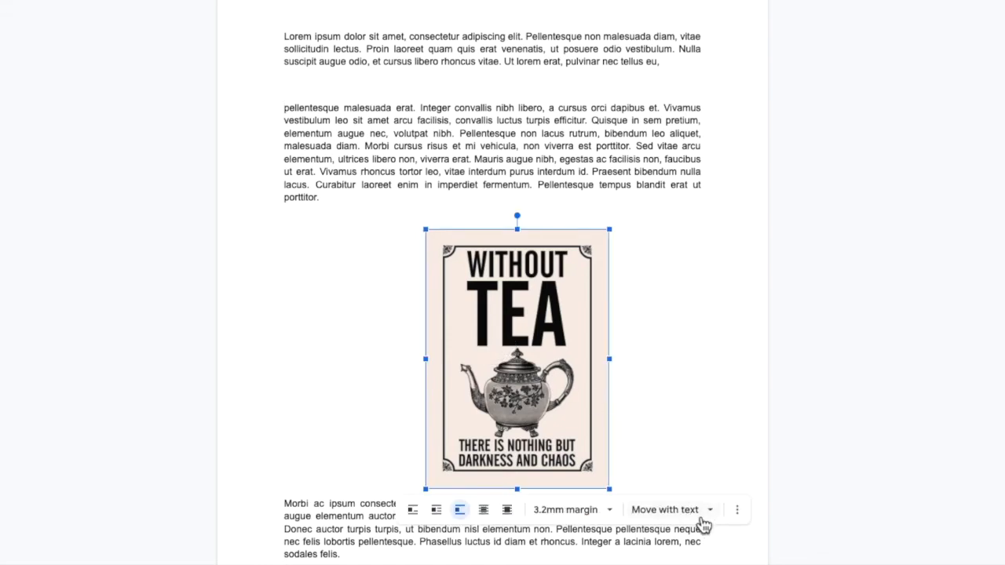
click(716, 523)
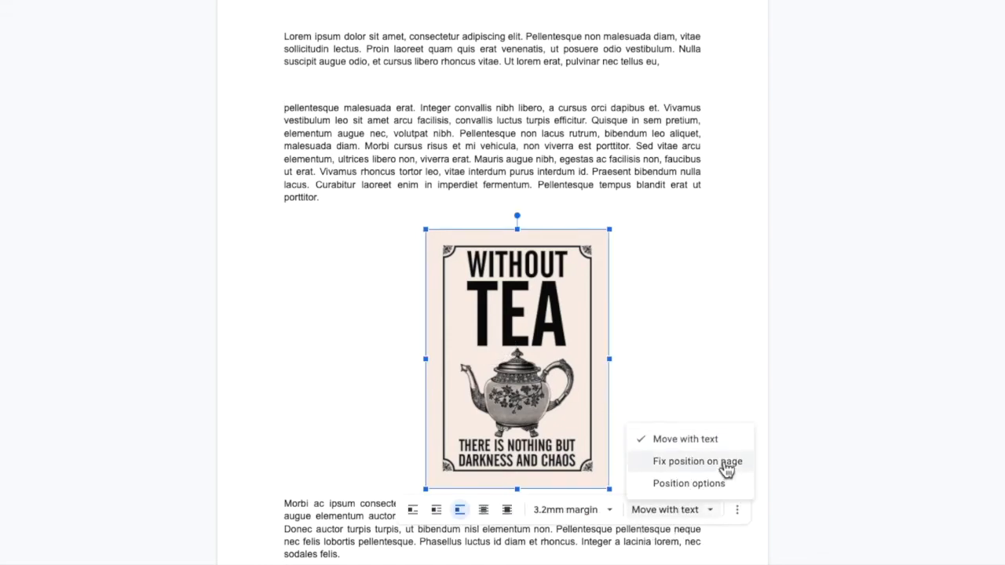
click(721, 462)
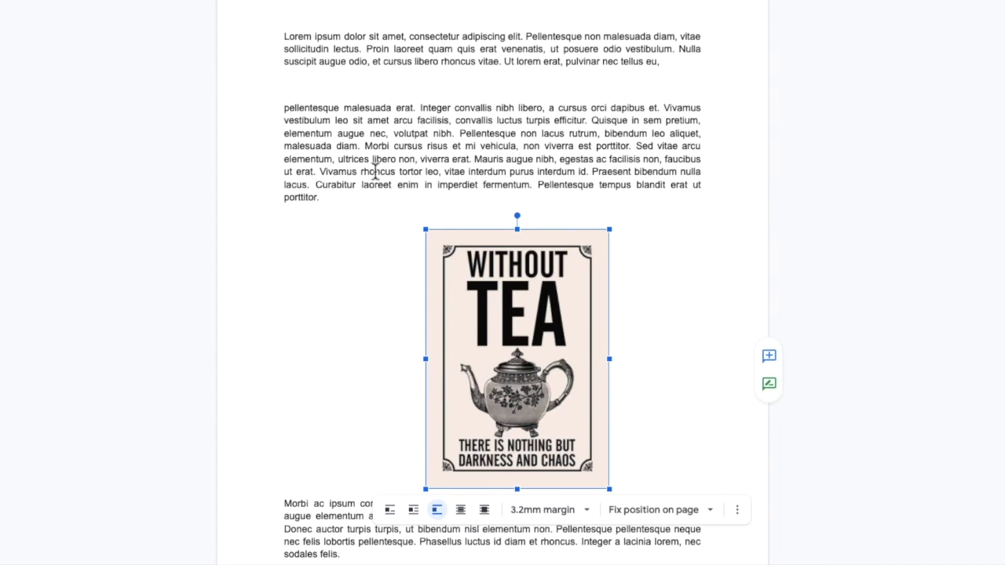
- Insert two more paragraph breaks before "pellentesque malesuada erat" to test the poster's fixed position
click(284, 108)
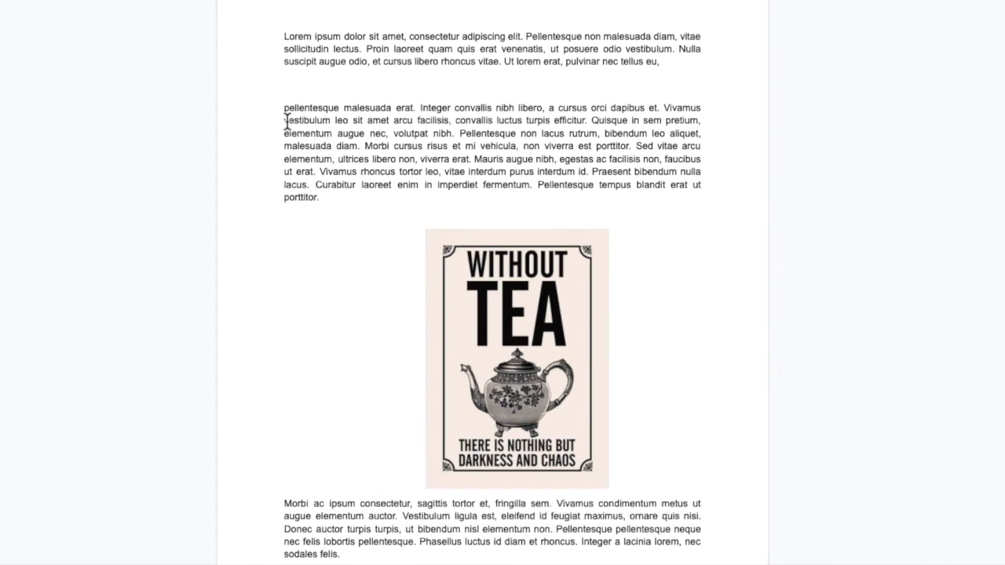
key(Return)
key(Return)
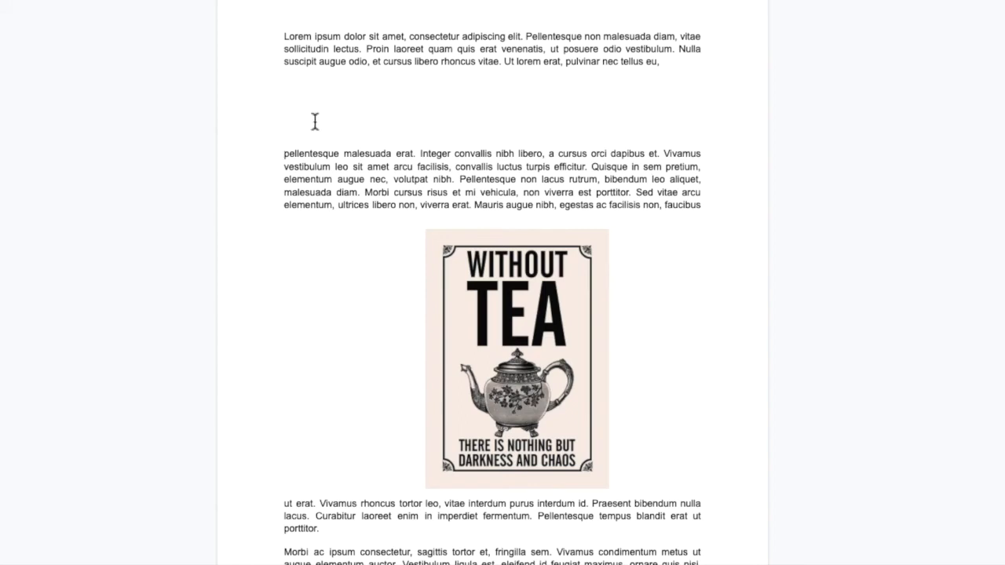
- Set the tea poster to Wrap text and move it up against the page's right margin beside the first paragraphs
click(511, 353)
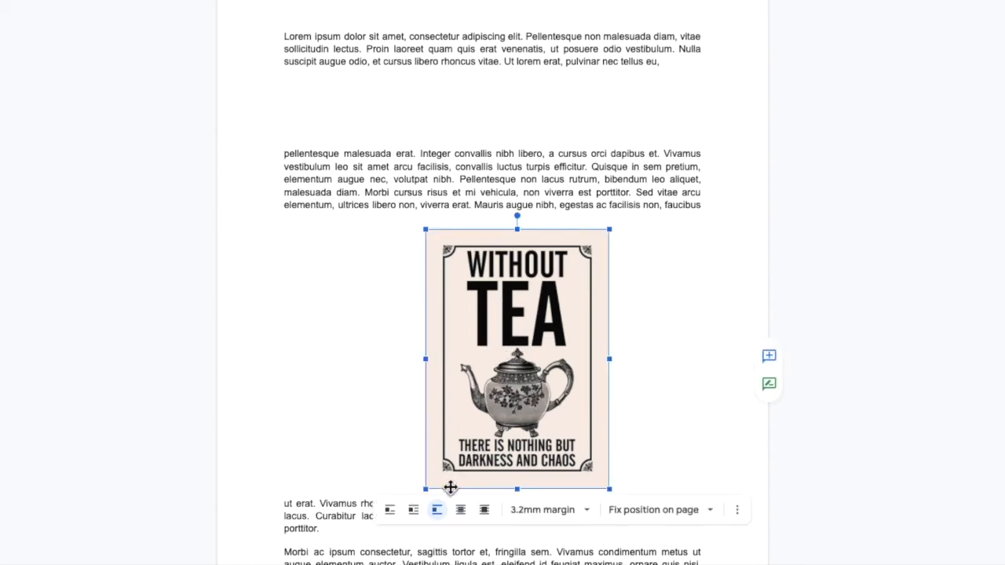
click(414, 511)
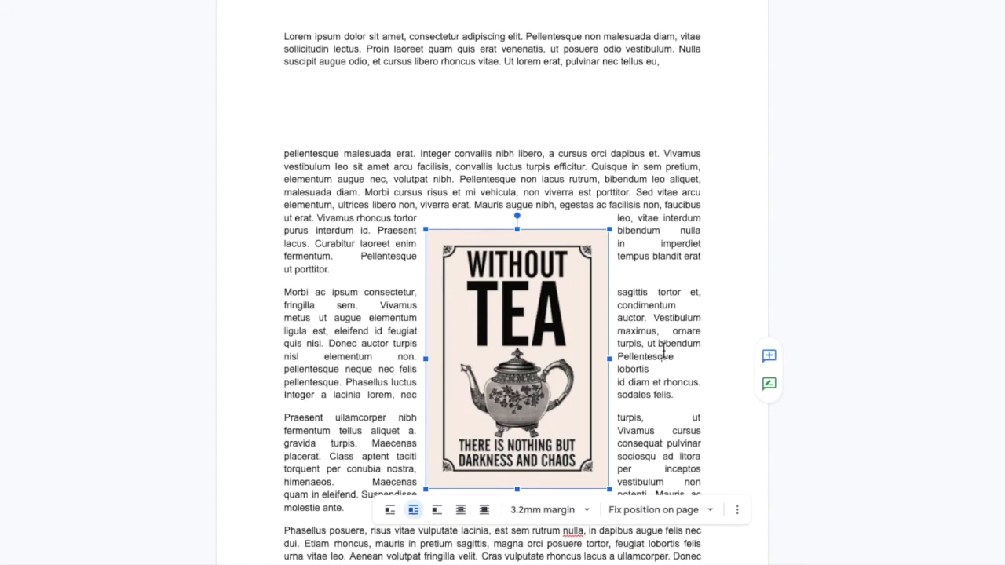
drag(539, 390, 633, 320)
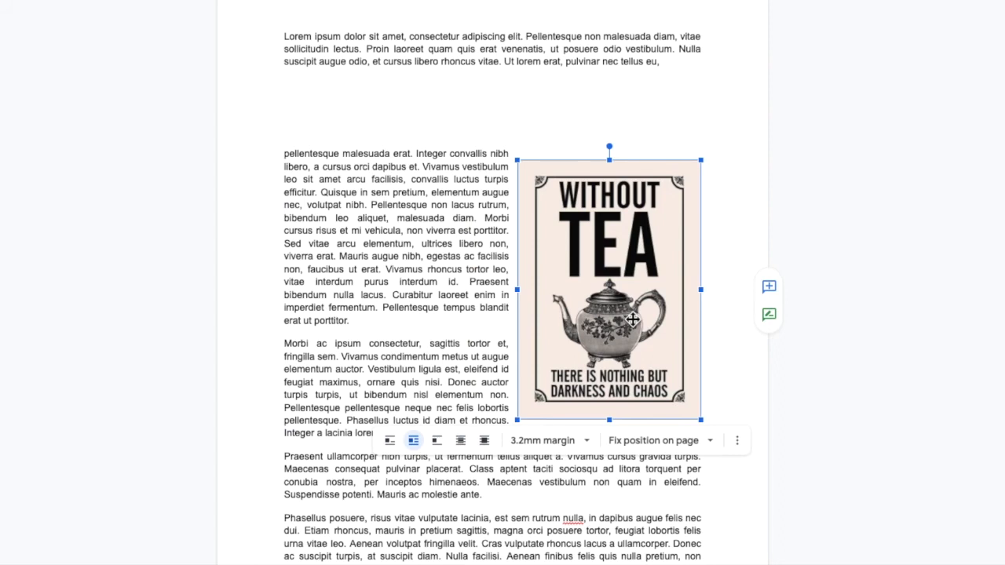
- Examine the margin and position choices available for the wrapped tea poster
click(594, 445)
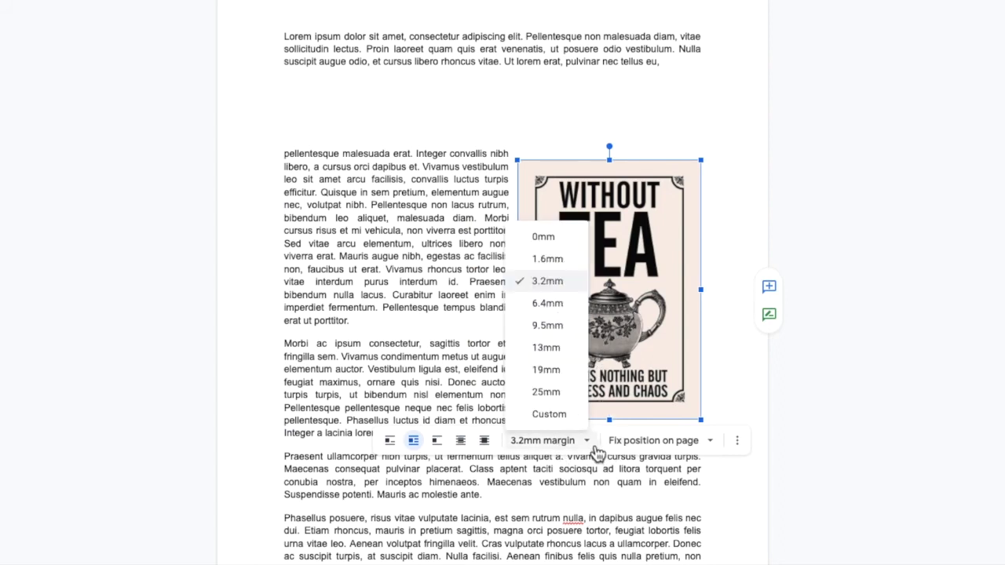
click(596, 451)
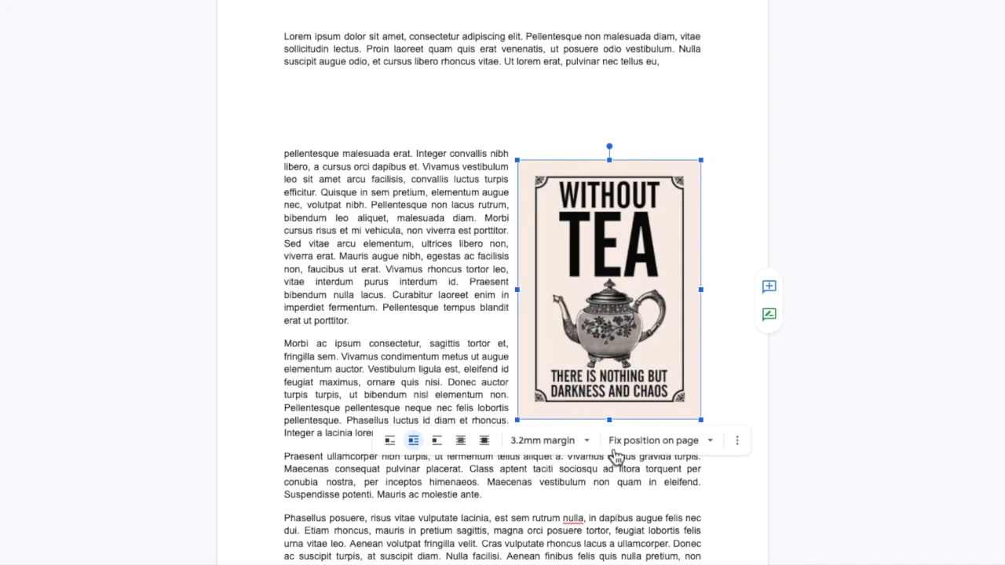
click(719, 452)
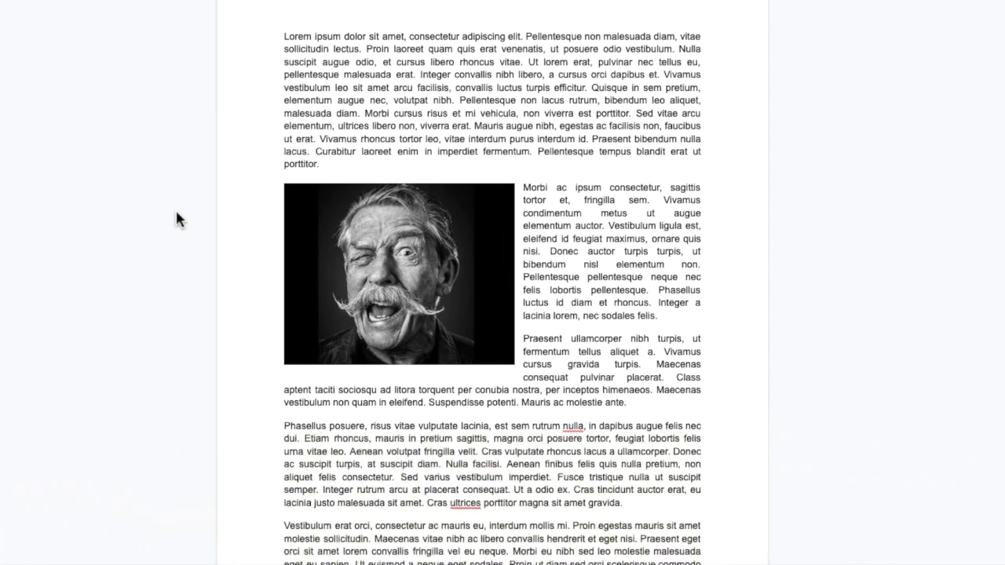
- Move the photo of the moustached man up along the page's left margin to about X 2.5, Y 5.1
click(384, 275)
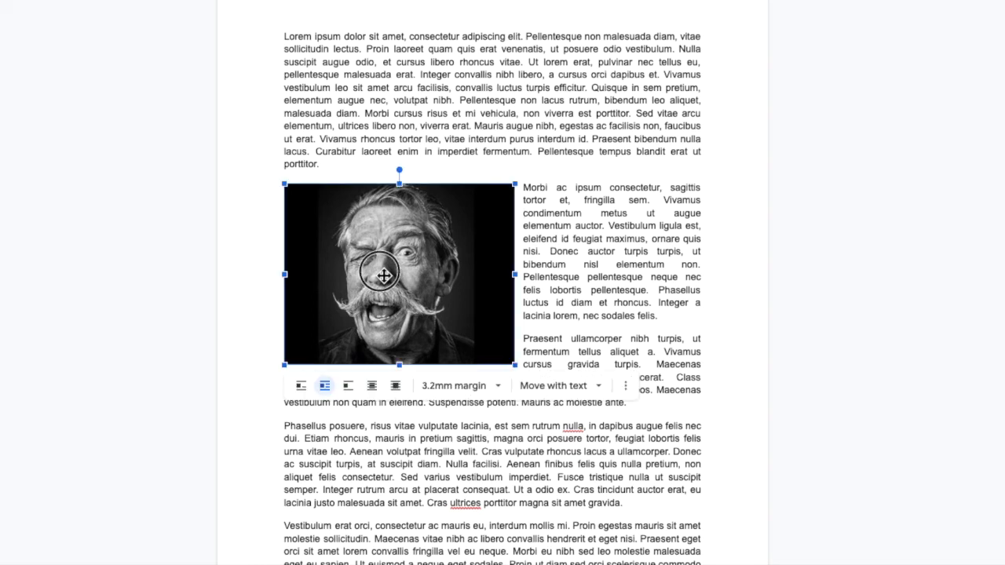
drag(384, 275, 480, 250)
drag(481, 249, 387, 186)
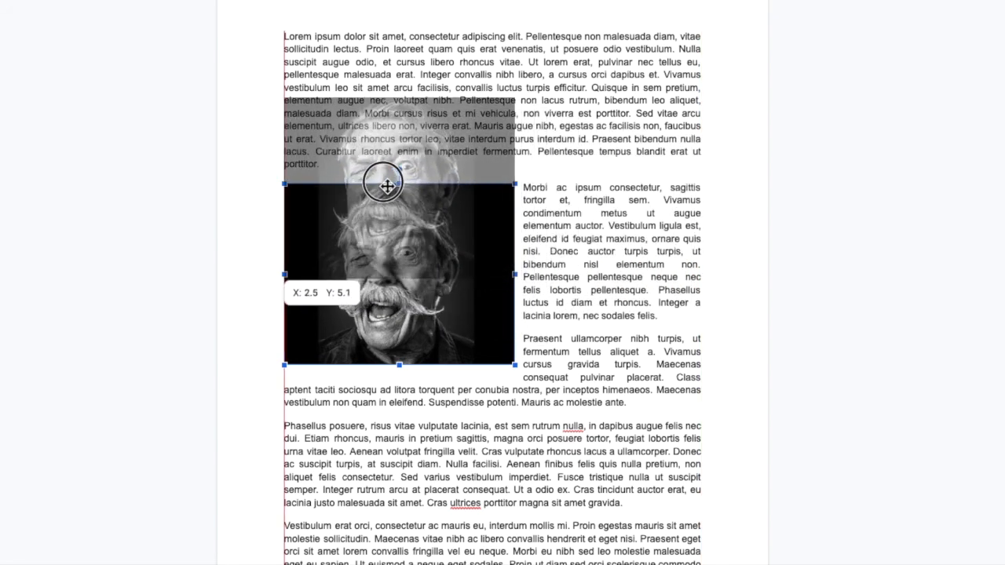